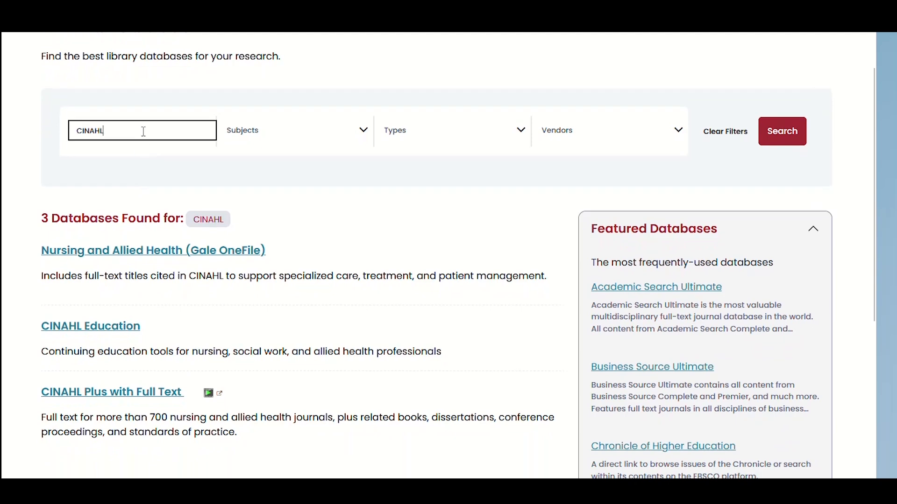
# Step: Clear the CINAHL keyword and rerun the search to list all library databases
pyautogui.moveTo(143, 132); pyautogui.dragTo(25, 126)
pyautogui.press('BackSpace')
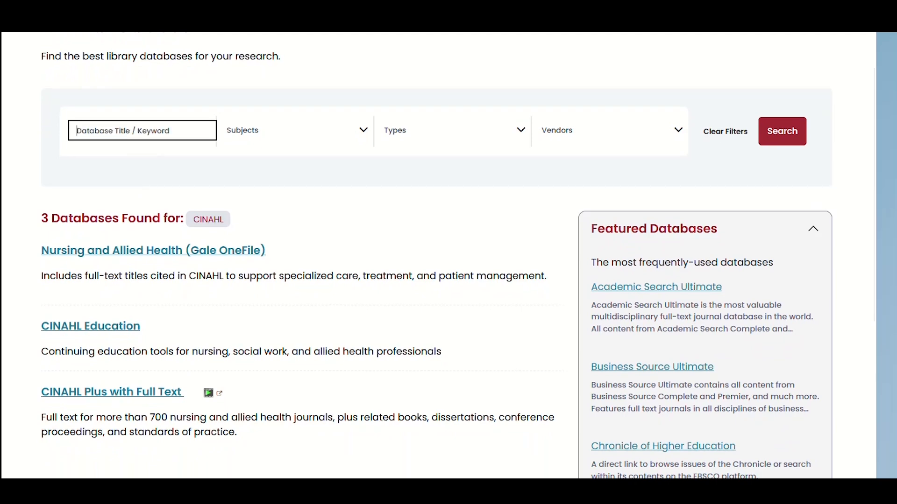
pyautogui.press('Return')
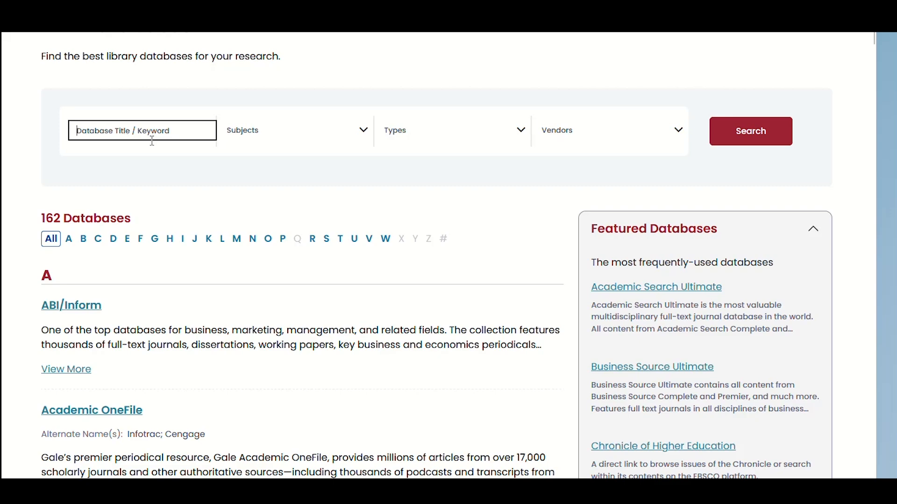
# Step: Filter the databases to the letter C and access the CINAHL Plus with Full Text database
pyautogui.click(104, 241)
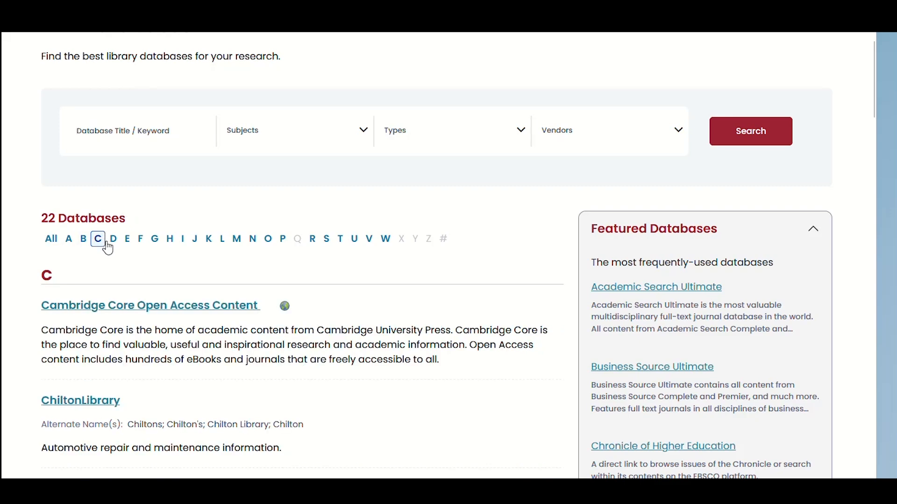
pyautogui.scroll(-5, 253, 295)
pyautogui.scroll(-1, 253, 296)
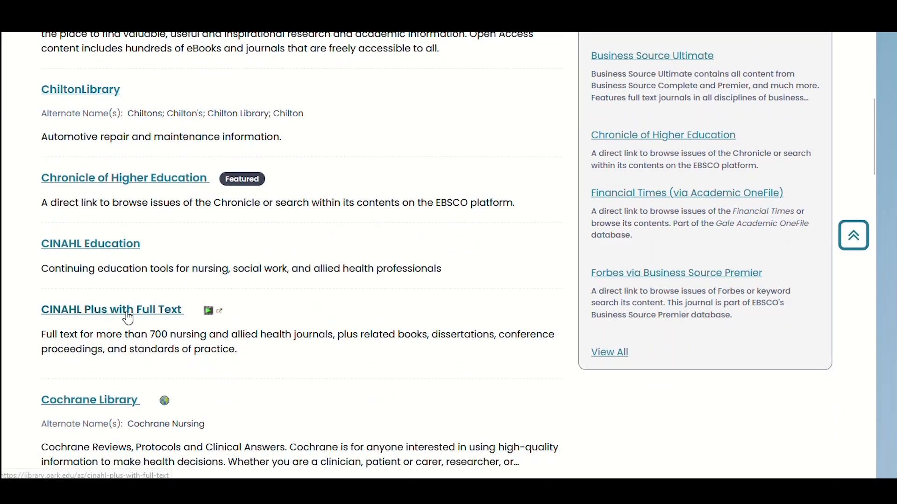
pyautogui.click(125, 314)
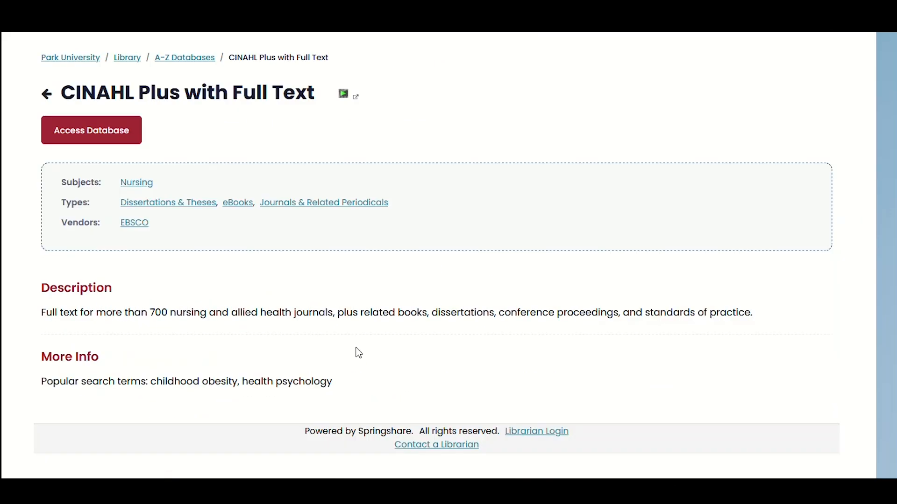
pyautogui.click(113, 142)
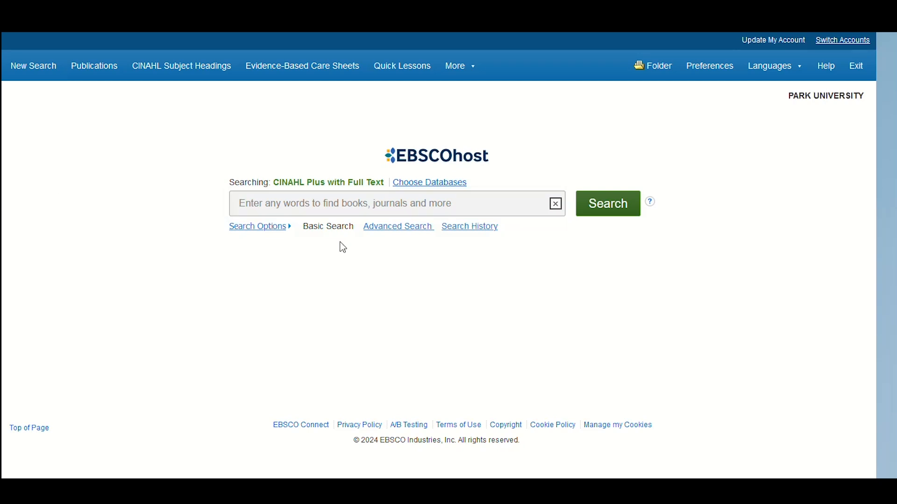
# Step: Switch to Advanced Search and enable applying related words and searching within the full text of the articles
pyautogui.click(374, 228)
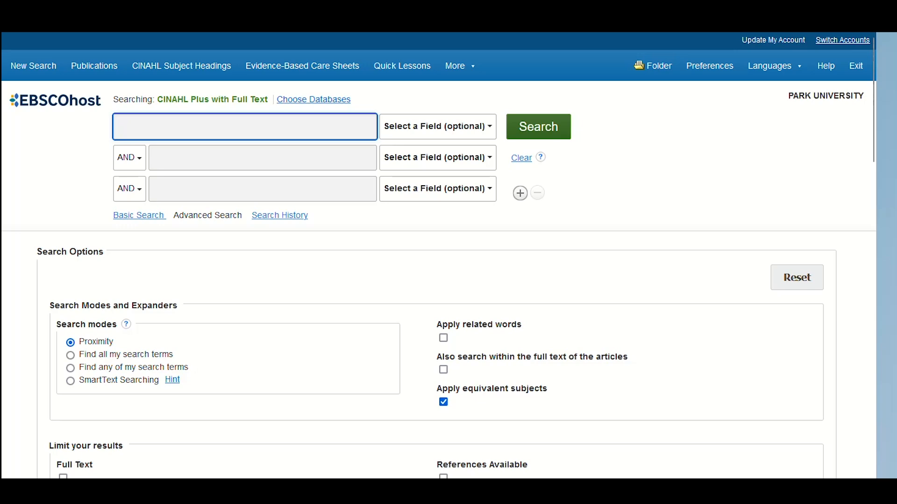
pyautogui.scroll(-3, 304, 233)
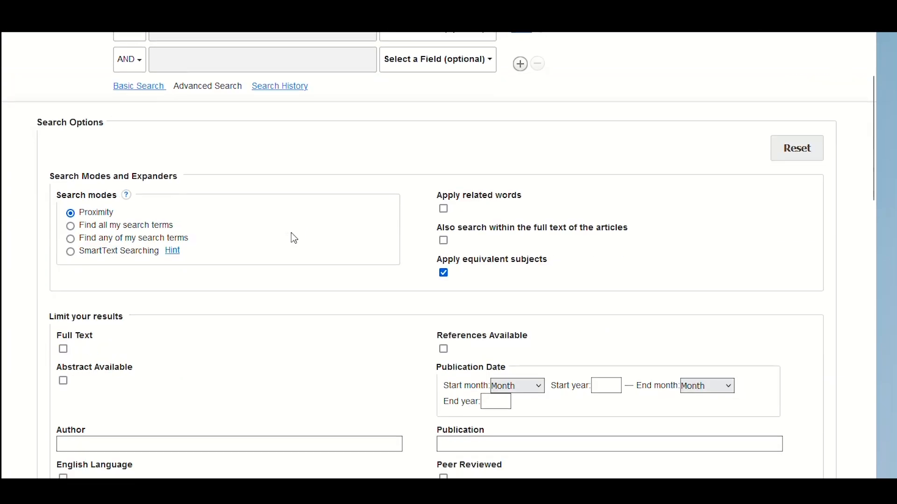
pyautogui.scroll(-1, 294, 238)
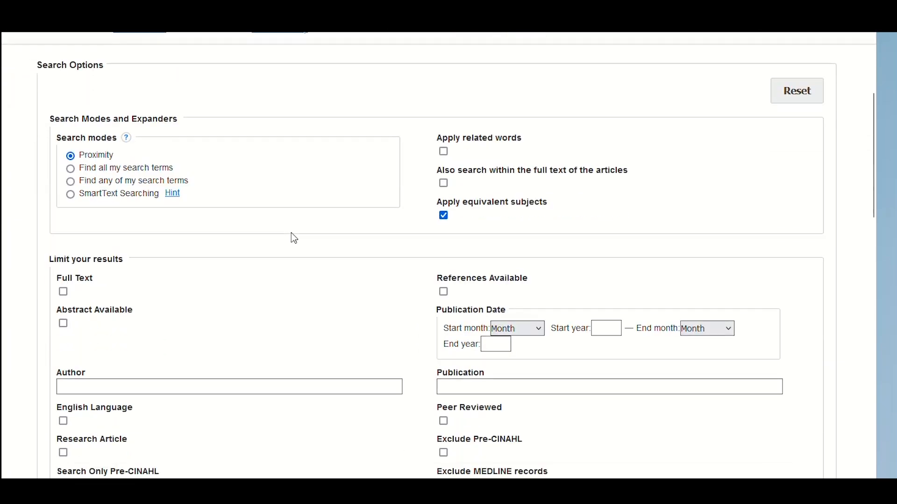
pyautogui.scroll(-1, 294, 238)
pyautogui.scroll(1, 294, 238)
pyautogui.click(445, 152)
pyautogui.click(444, 183)
# Step: Limit the results to Full Text and Peer Reviewed items
pyautogui.scroll(-4, 306, 242)
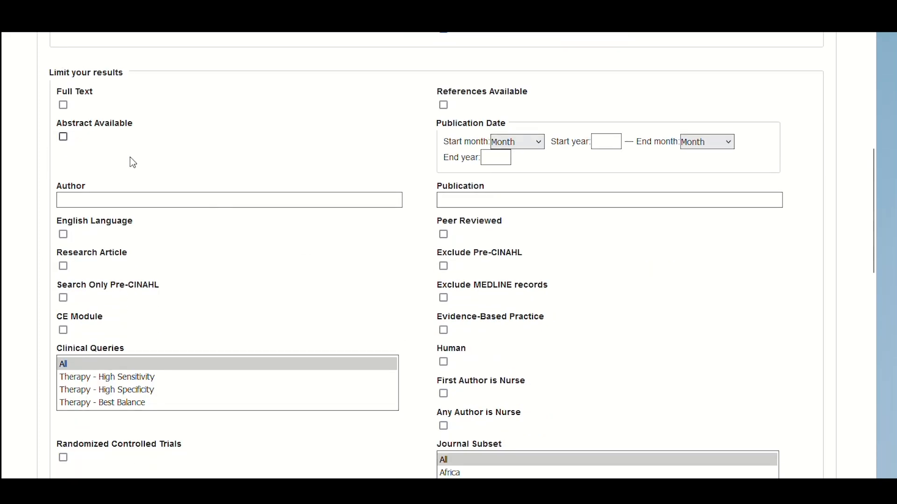
pyautogui.click(63, 105)
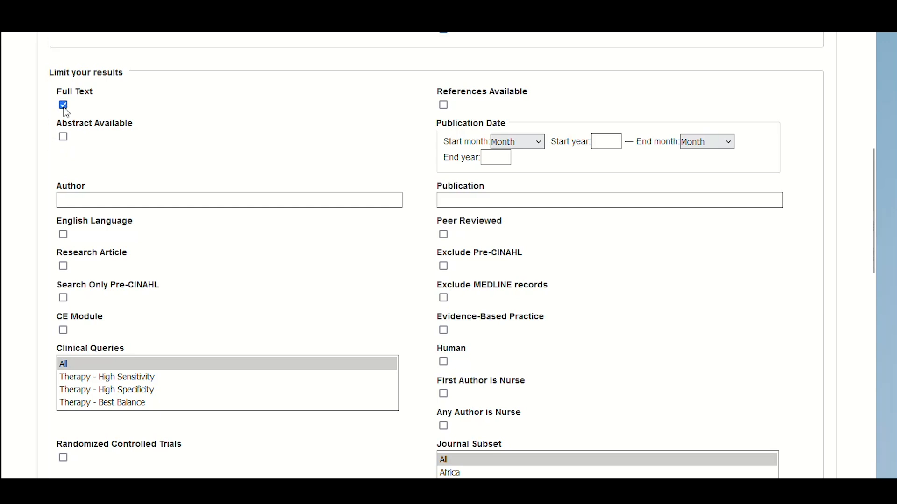
pyautogui.click(444, 235)
# Step: Restrict the publication date to a start year of 2019 and an end year of 2024
pyautogui.click(598, 140)
pyautogui.write('2019')
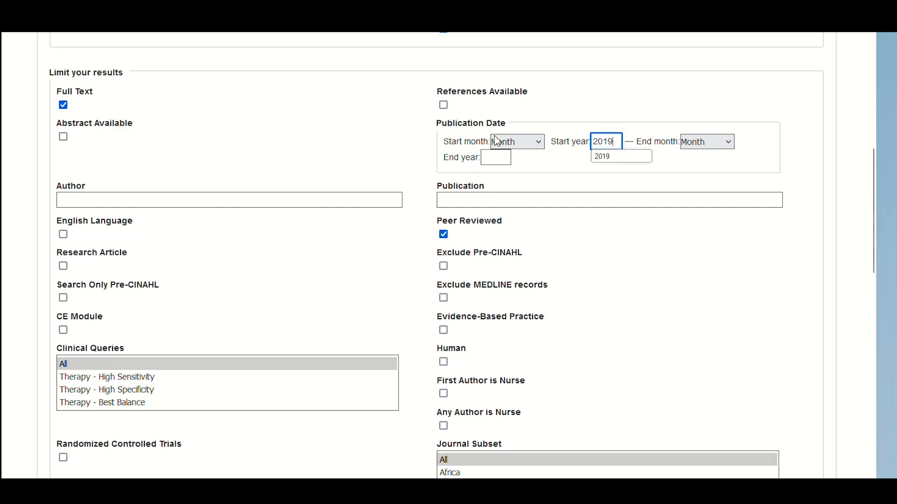
pyautogui.click(491, 158)
pyautogui.write('2024')
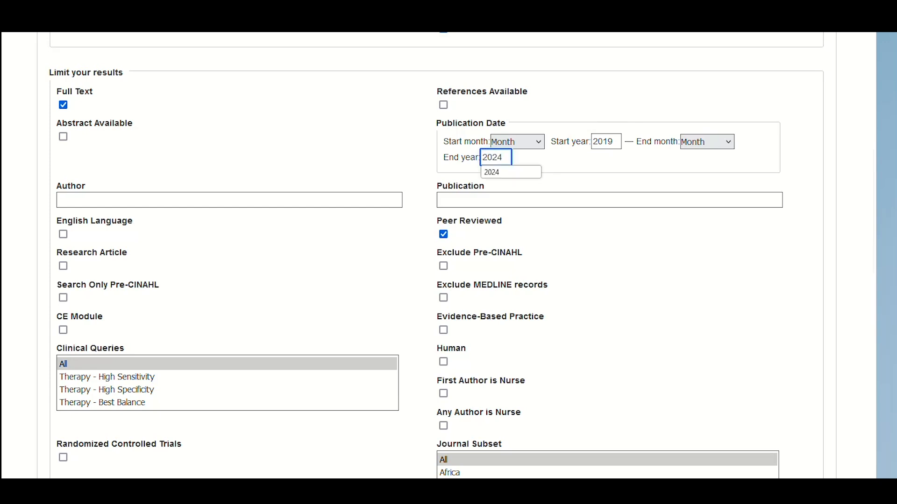
pyautogui.click(634, 241)
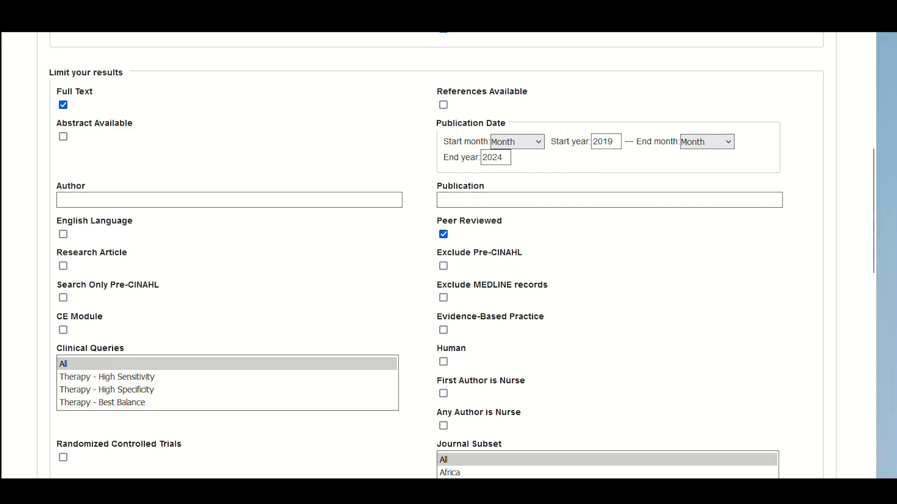
pyautogui.click(463, 229)
pyautogui.click(464, 229)
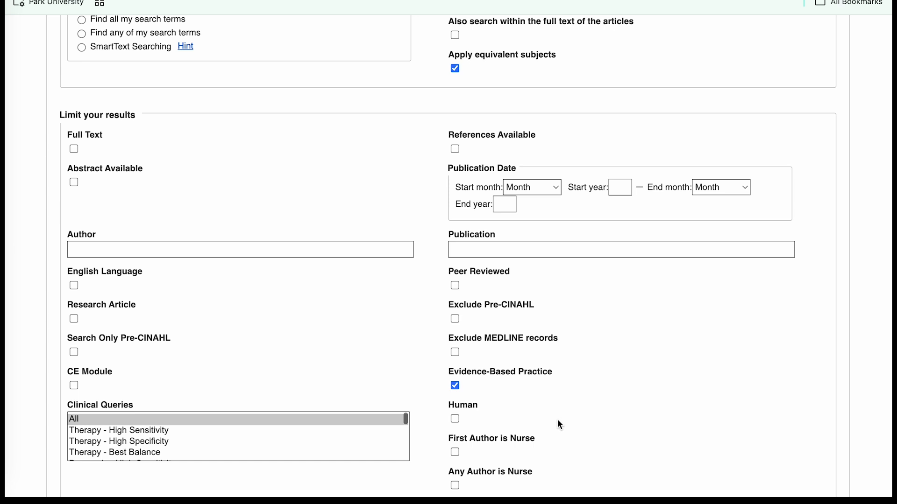
# Step: Find and select Meta Analysis and Meta Synthesis among the publication types
pyautogui.scroll(-1, 525, 405)
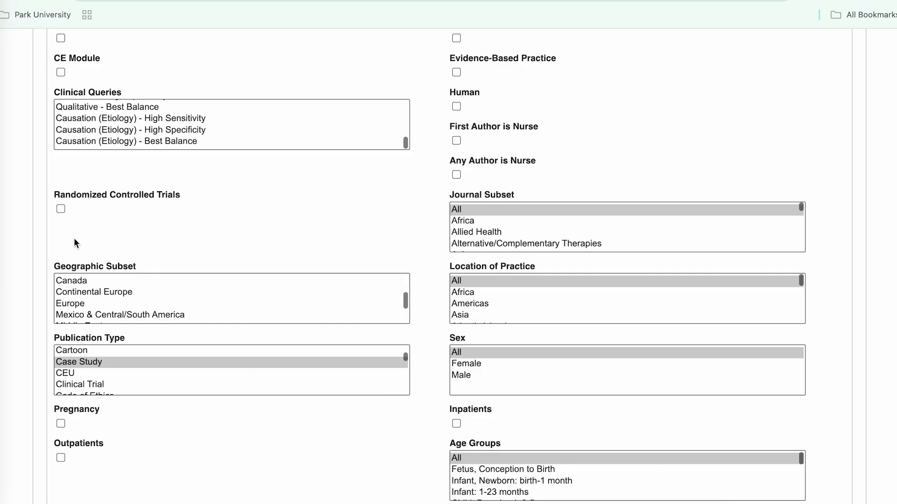
pyautogui.scroll(-6, 79, 363)
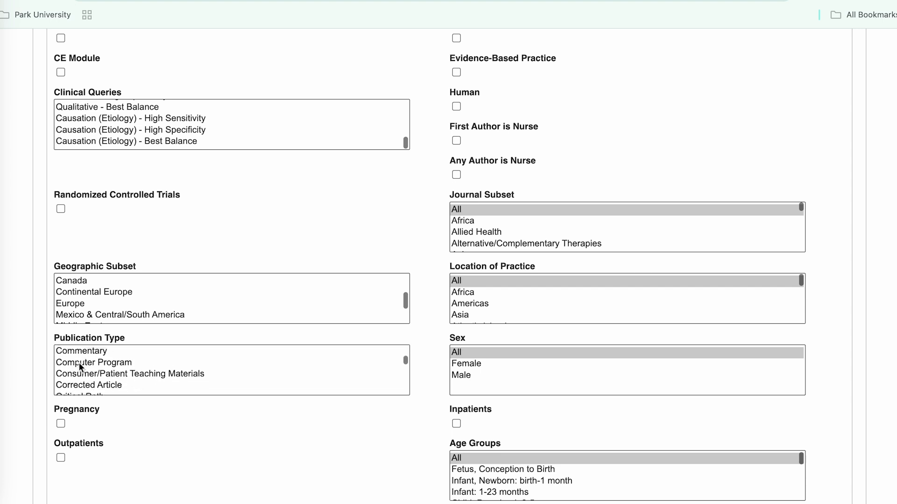
pyautogui.scroll(-8, 79, 363)
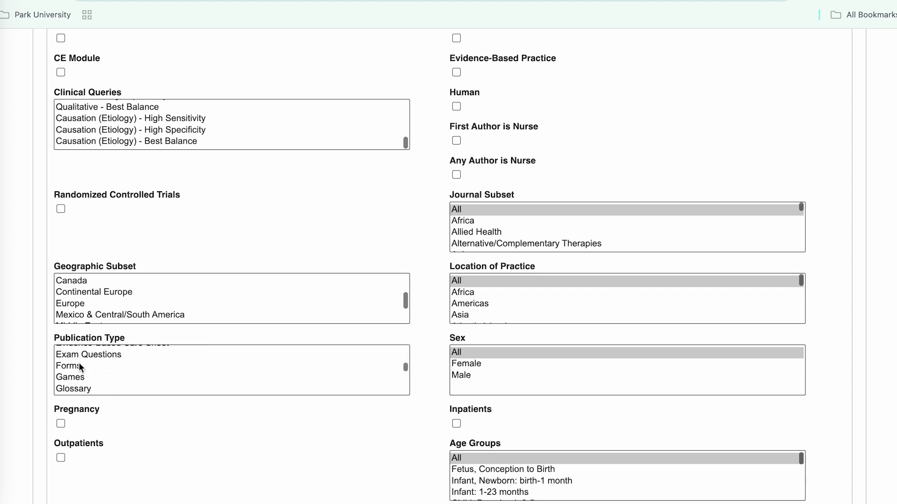
pyautogui.scroll(-4, 80, 363)
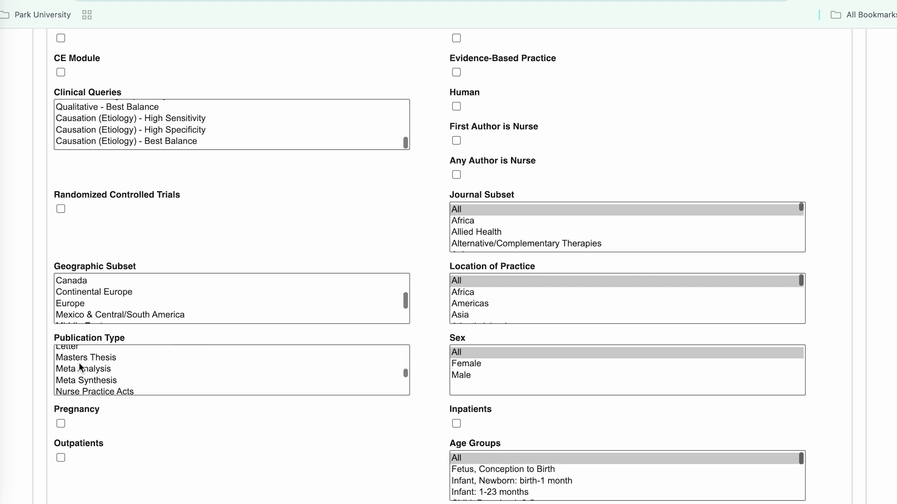
pyautogui.click(79, 369)
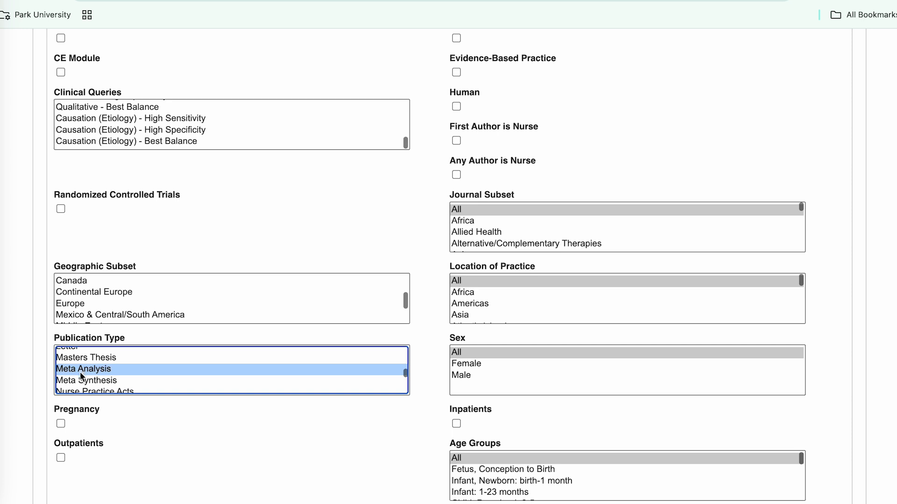
pyautogui.click(80, 381)
# Step: Look through the remaining publication types and the other result limiters further down the form
pyautogui.scroll(-5, 81, 386)
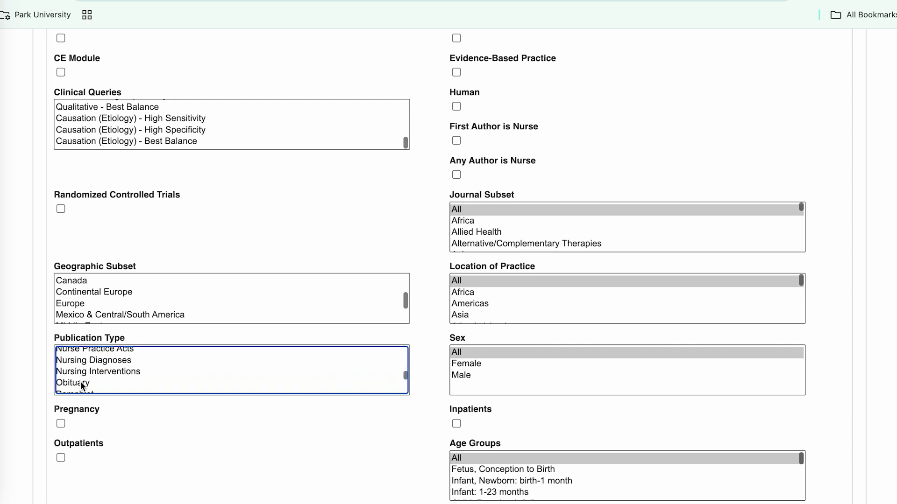
pyautogui.scroll(-6, 81, 386)
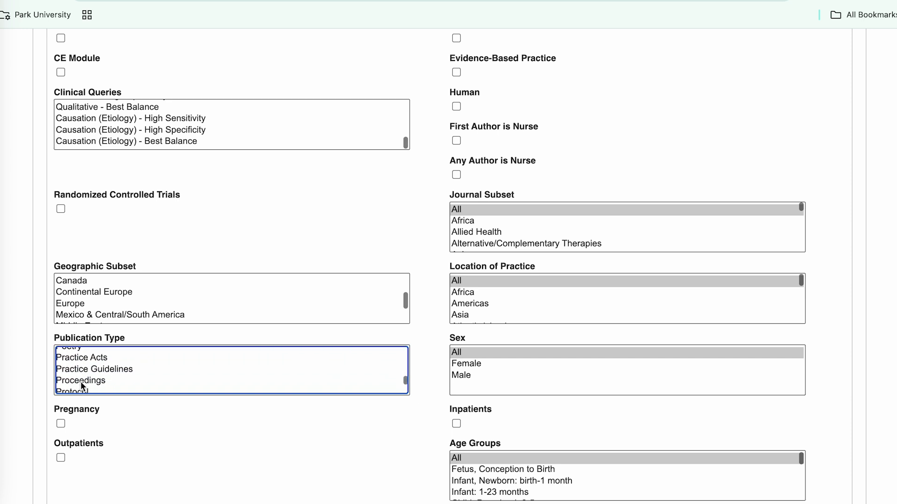
pyautogui.scroll(-6, 81, 386)
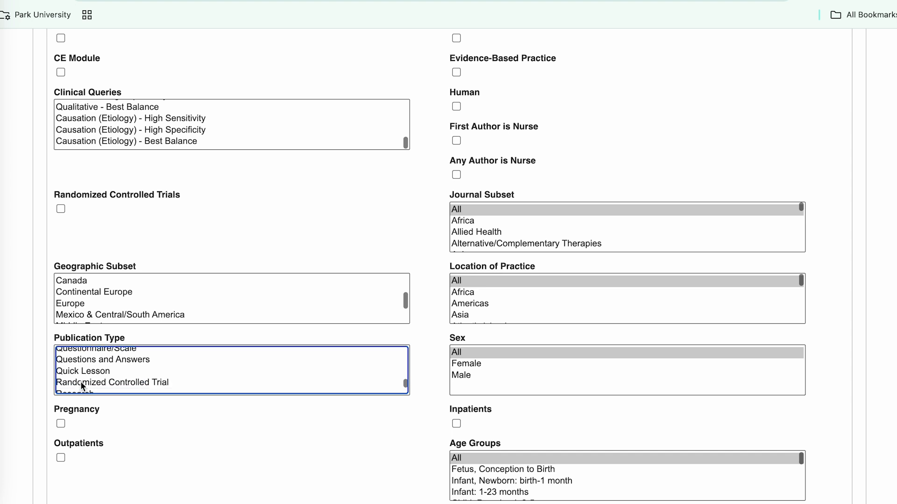
pyautogui.scroll(-5, 81, 386)
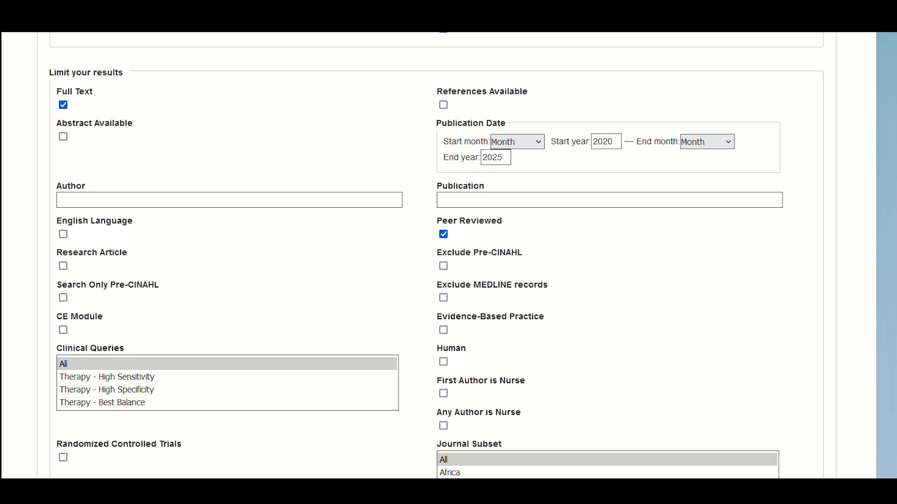
pyautogui.scroll(-5, 439, 257)
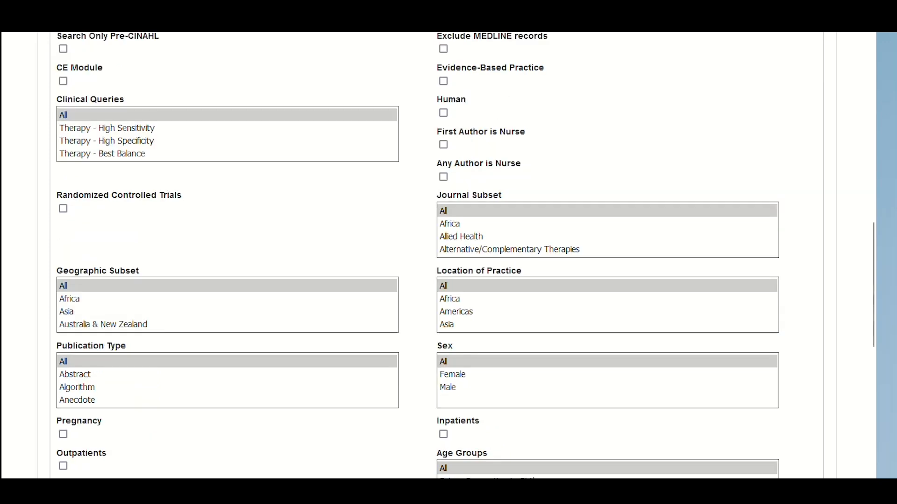